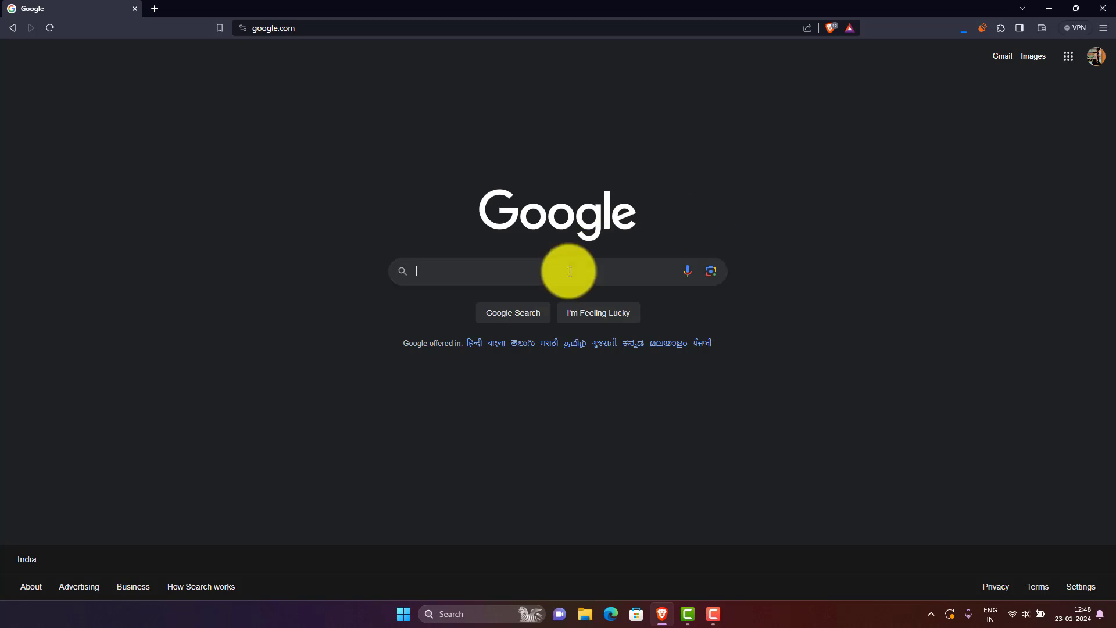
Step: Search Google for 'utorrent' and open the official utorrent.com result
text(utoo)
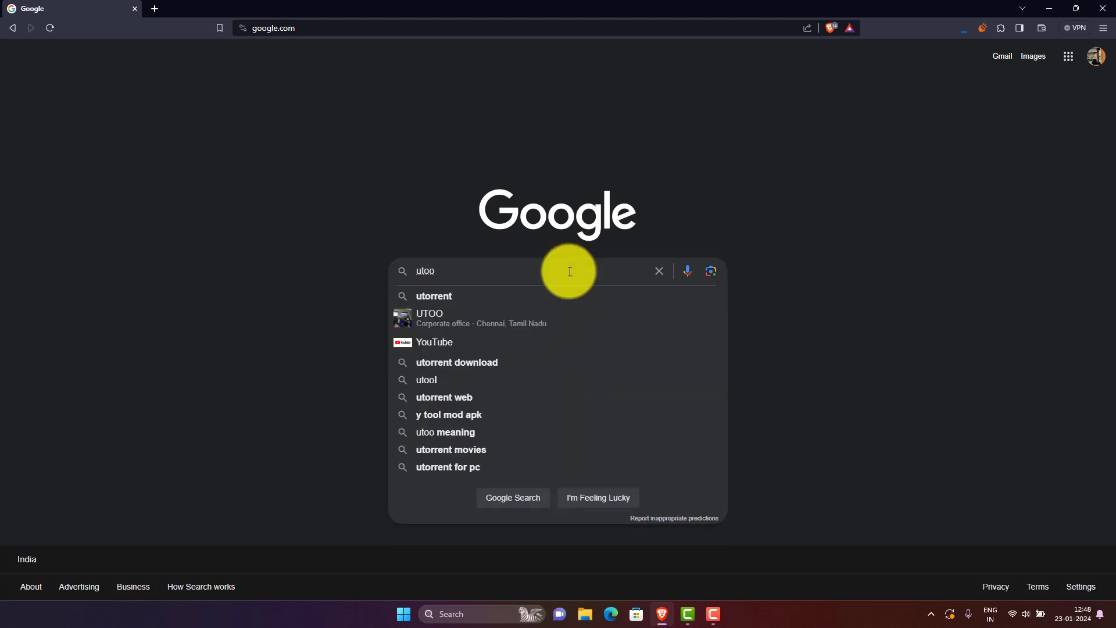
click(452, 298)
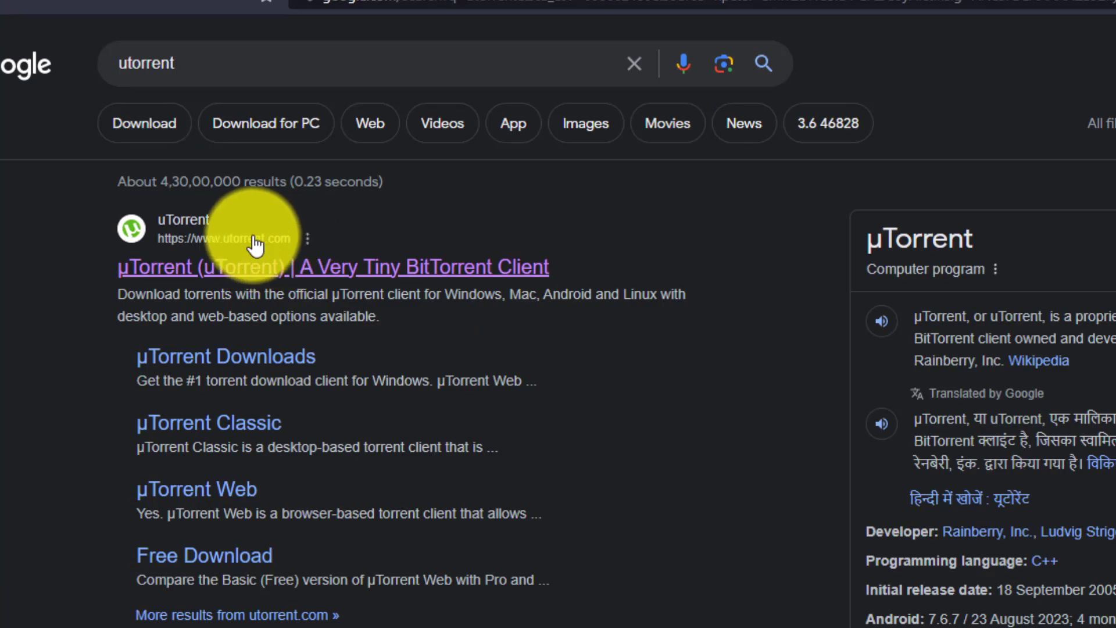
click(321, 270)
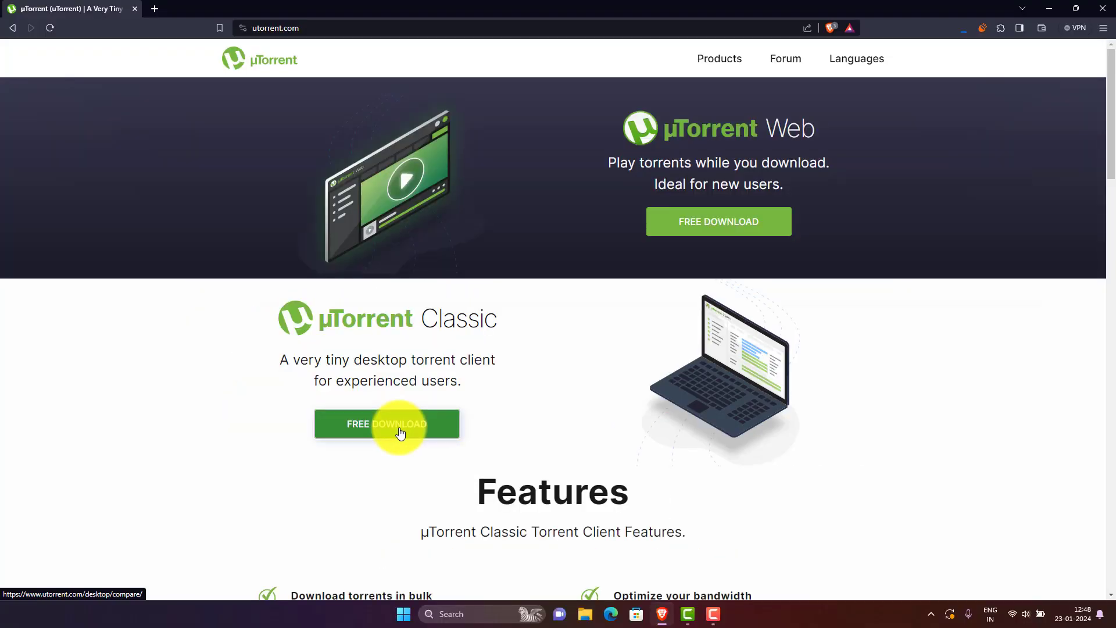
Step: Save the free Basic µTorrent Classic installer to Downloads and confirm it finished downloading
click(351, 418)
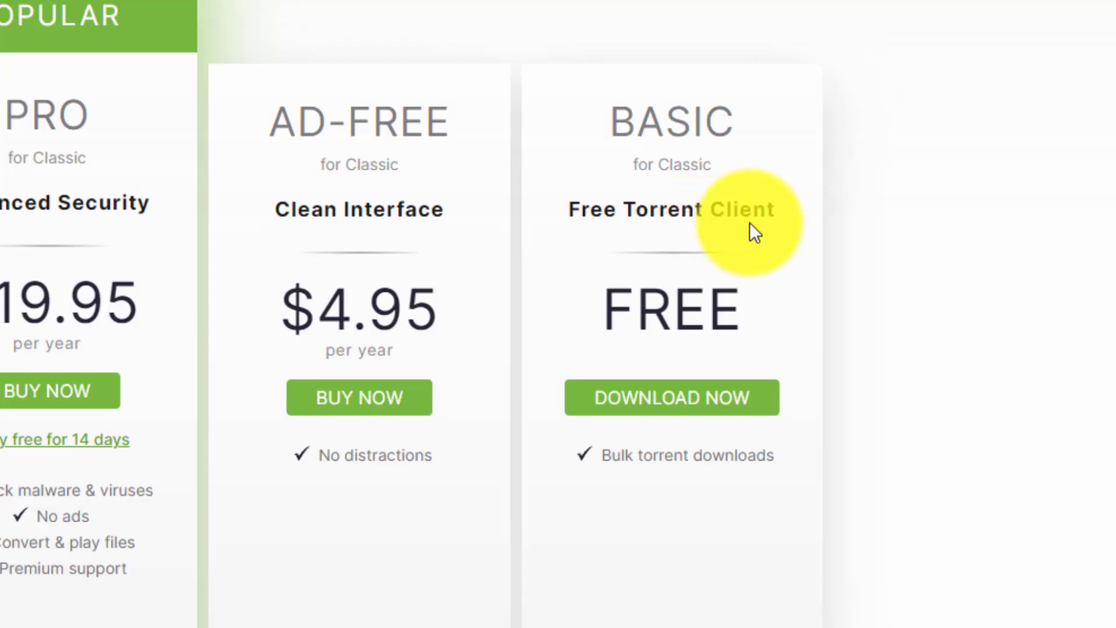
click(683, 416)
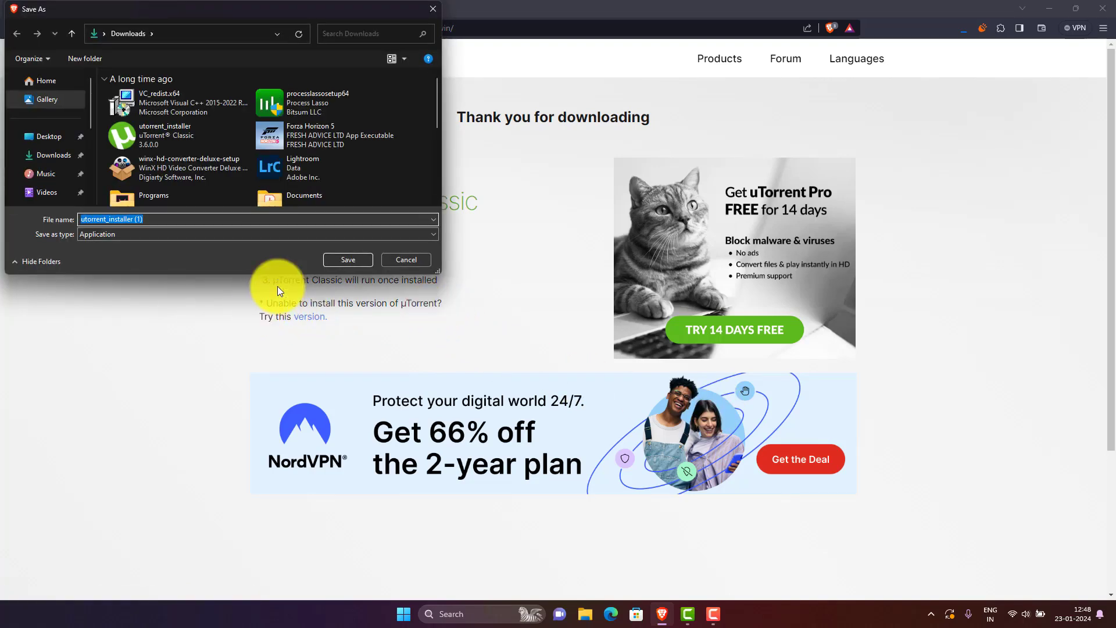
click(351, 266)
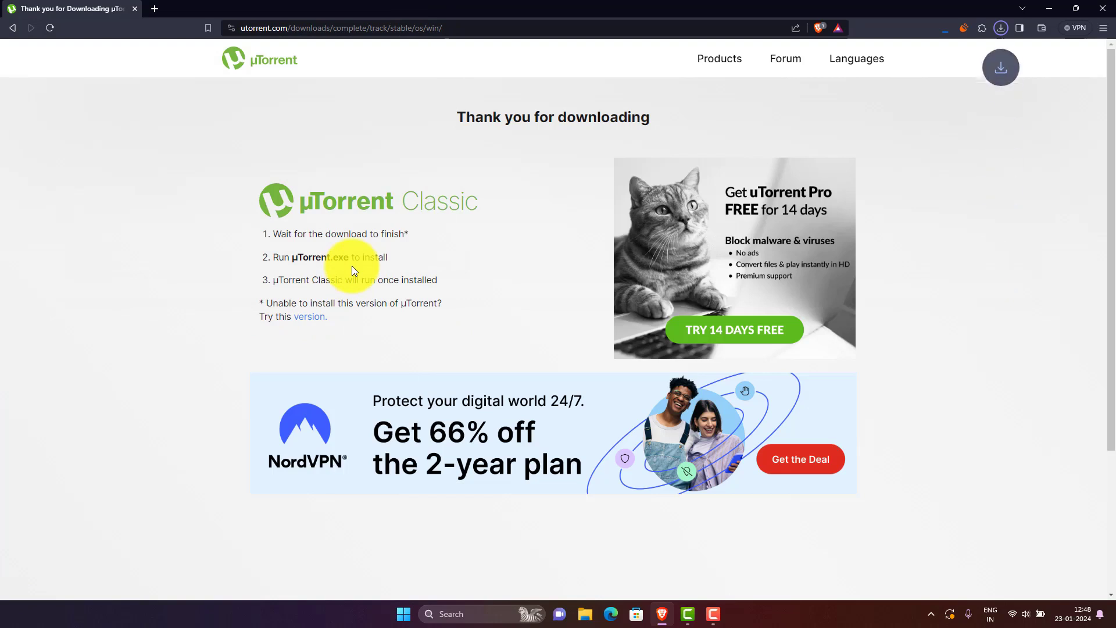
click(998, 27)
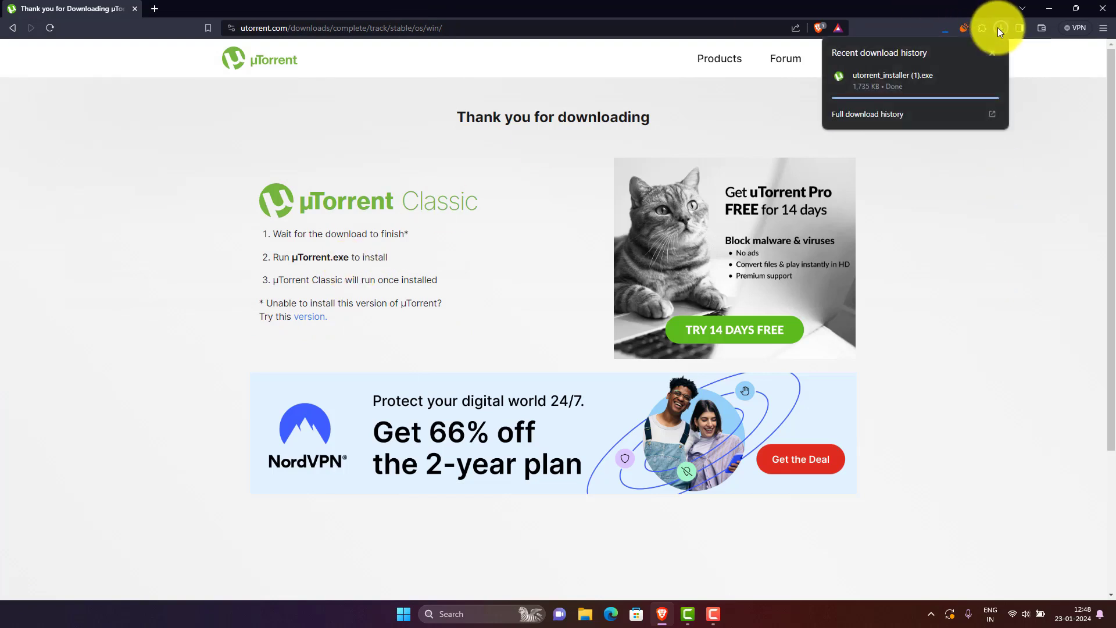
Step: Launch the downloaded µTorrent installer and get past the warning and license pages
click(885, 91)
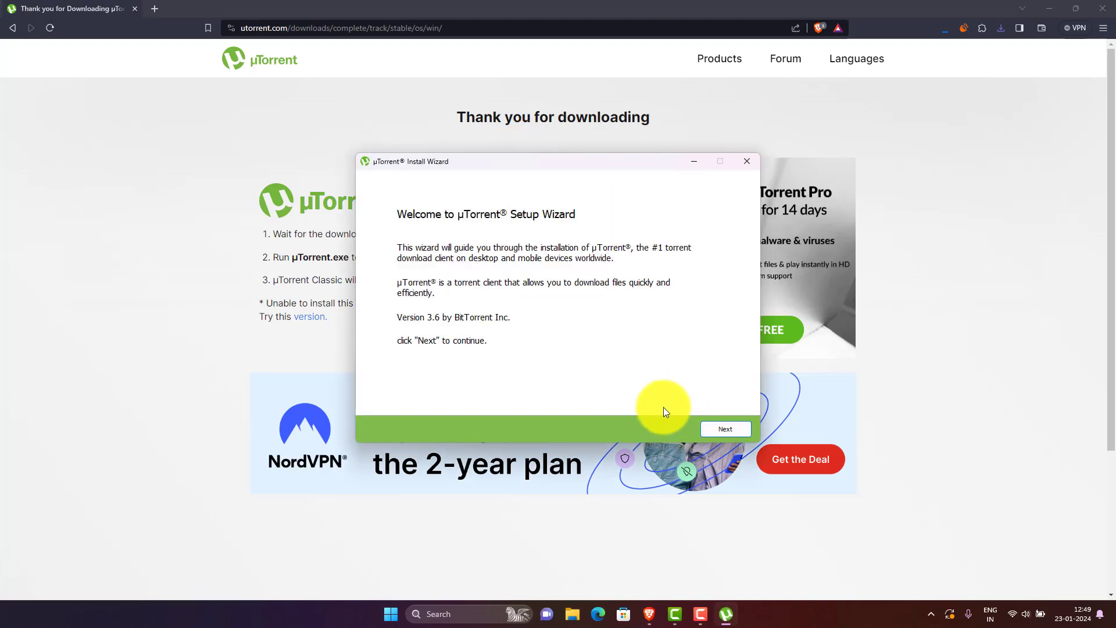
click(720, 432)
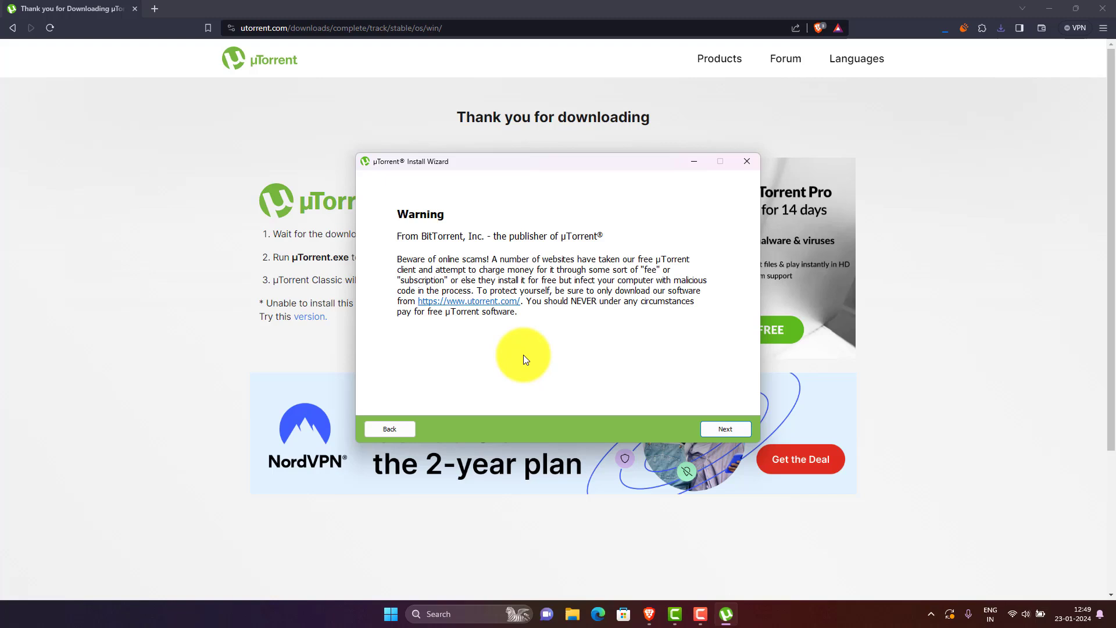
click(719, 430)
click(719, 431)
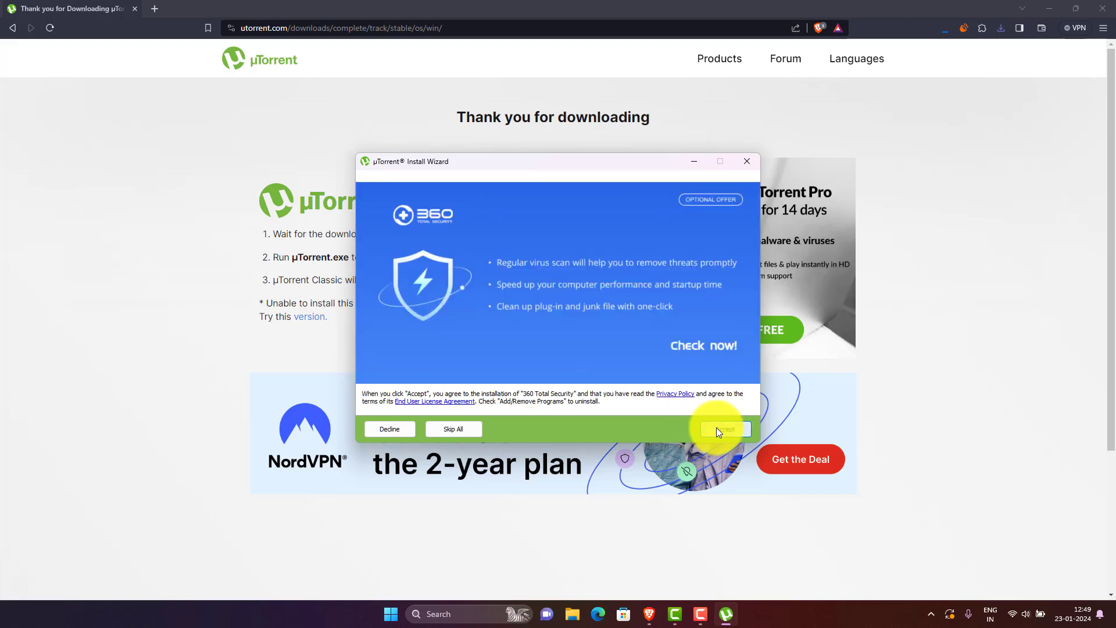
Step: Skip the 360 Total Security offer, keep default options, and complete the installation
click(475, 430)
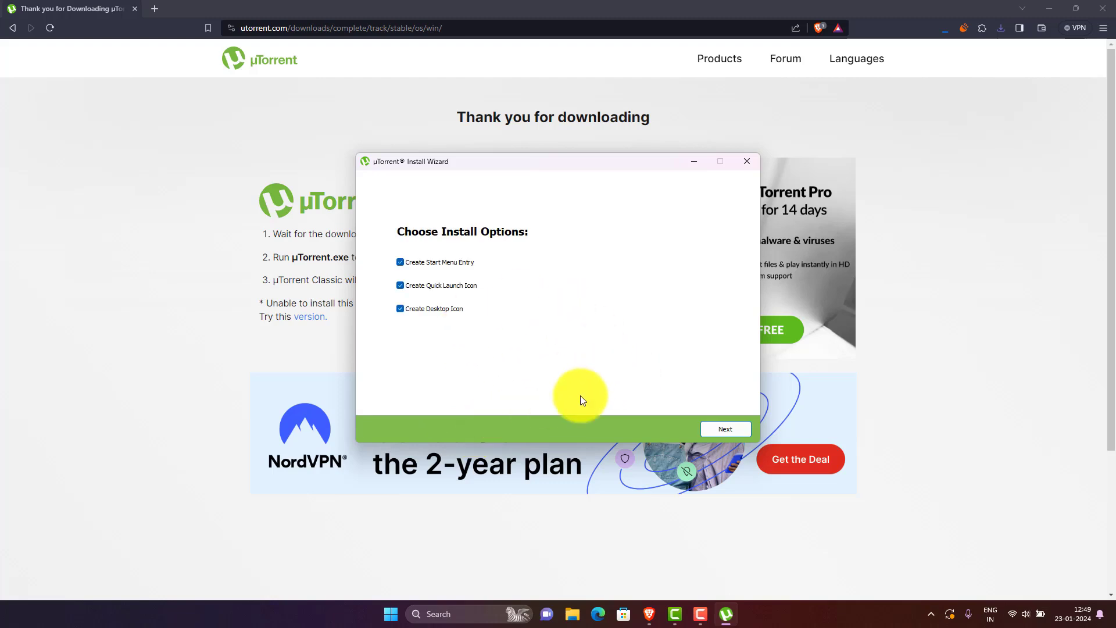
click(712, 435)
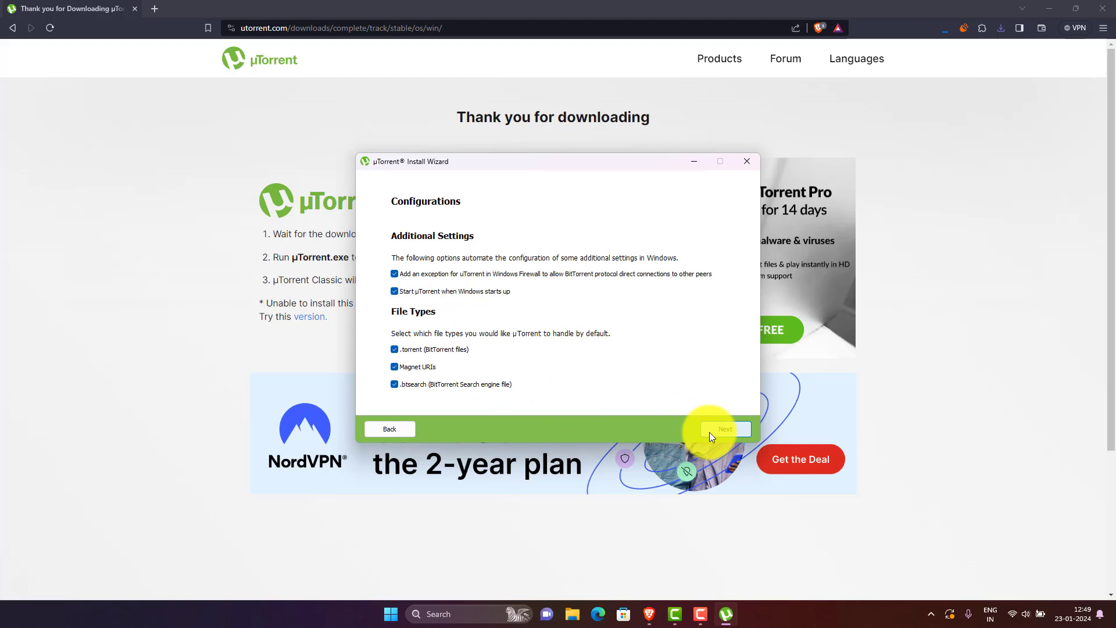
click(726, 430)
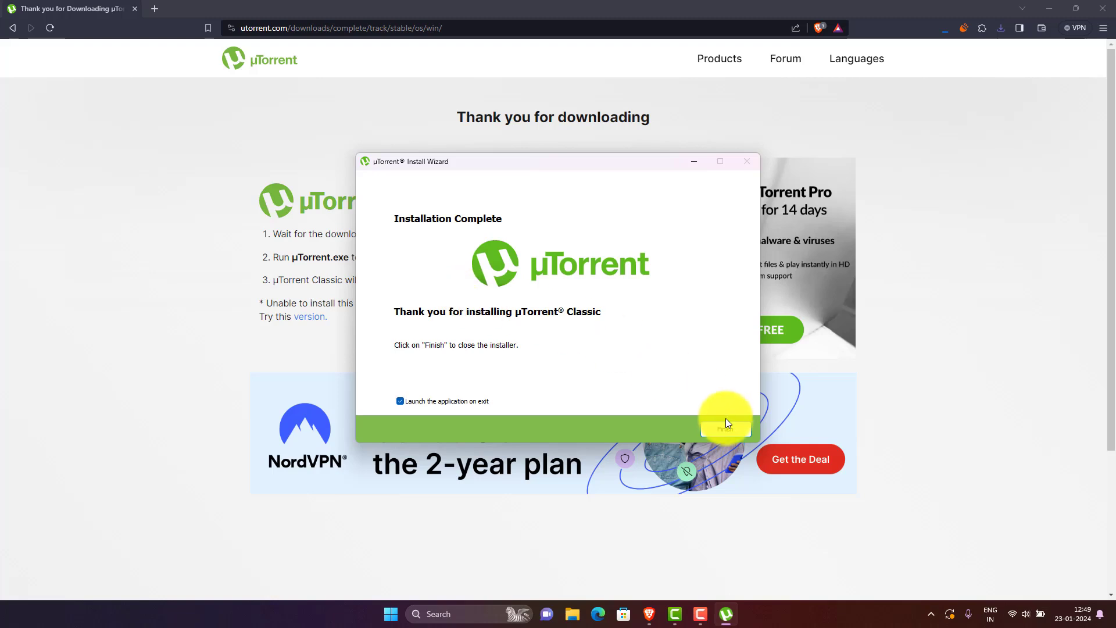
click(724, 429)
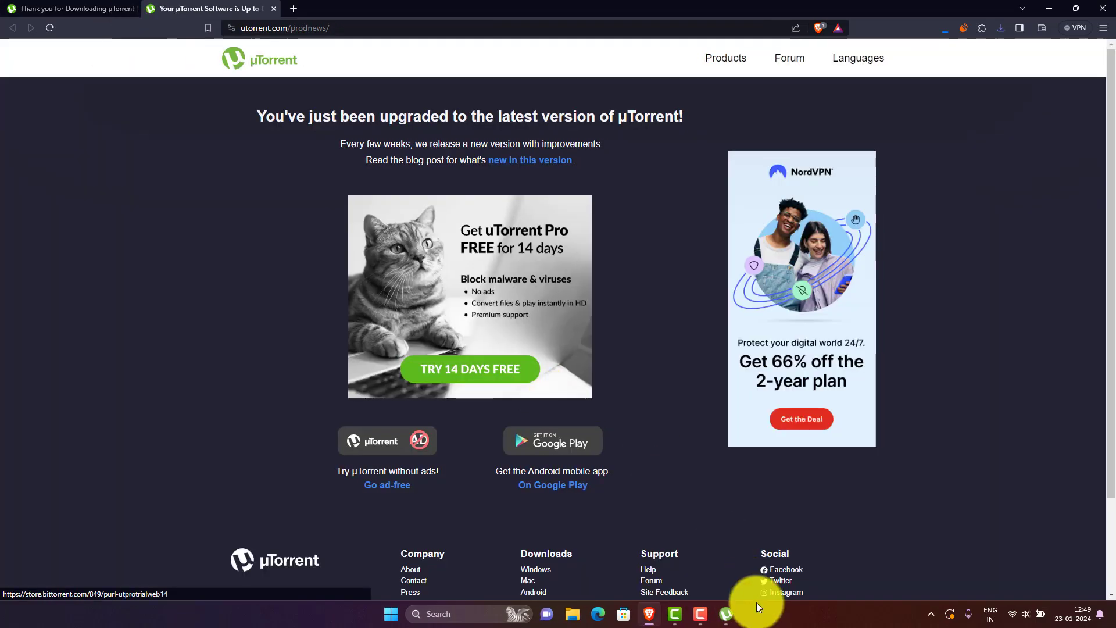
Step: Show the µTorrent 3.6 client from the taskbar, then minimize it
click(726, 614)
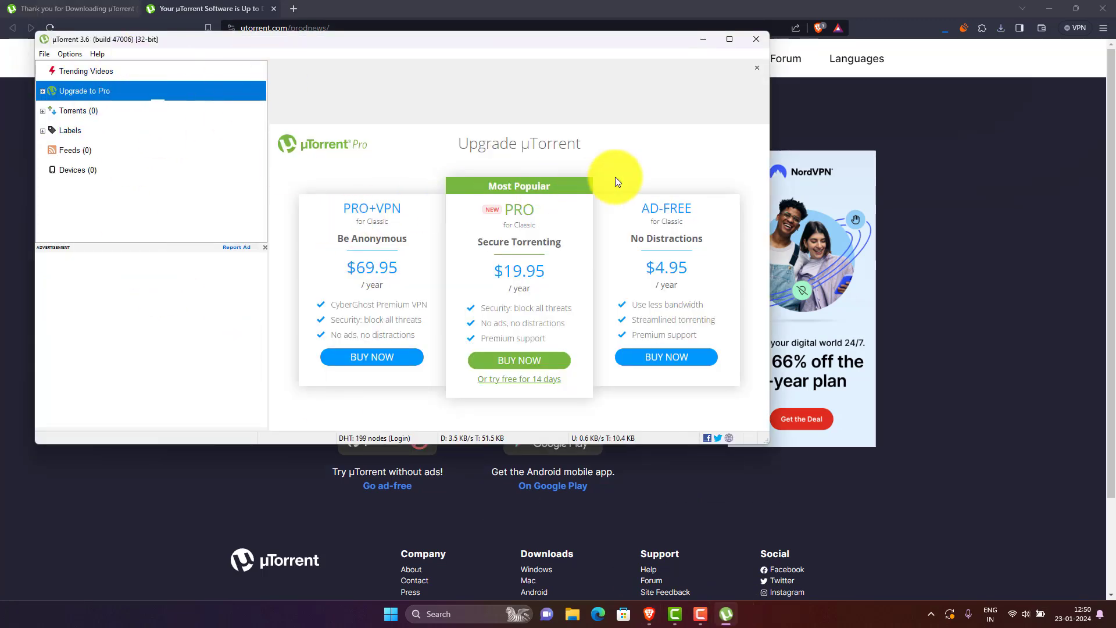
click(703, 40)
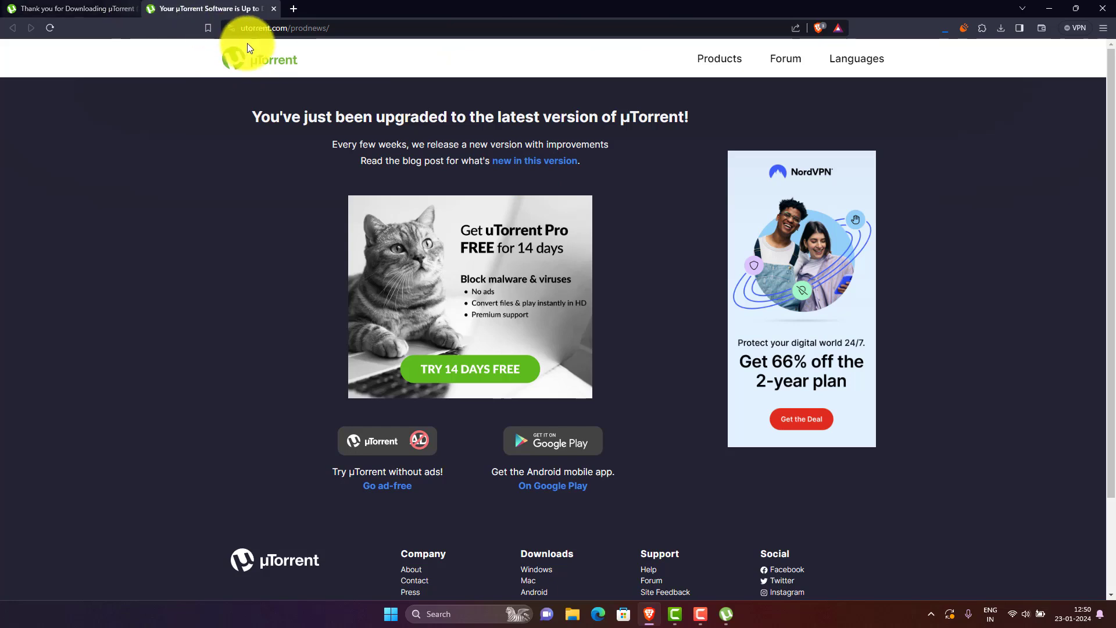
Step: Search for 'ultrasurf', go to its Chrome Web Store page, and enable the extension
click(285, 31)
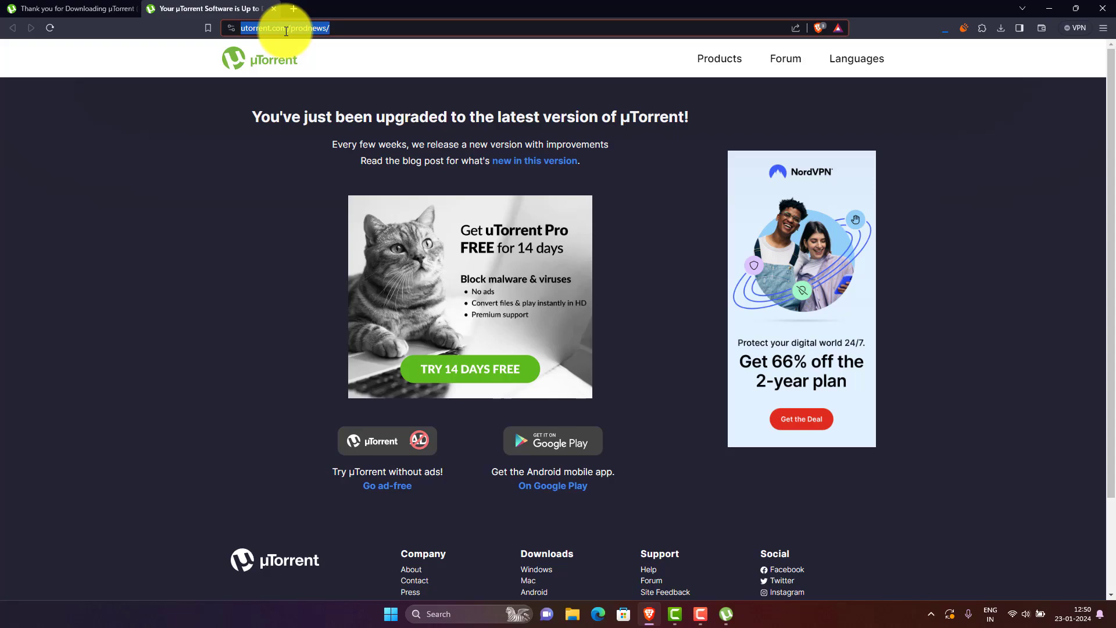
text(ultrasurf)
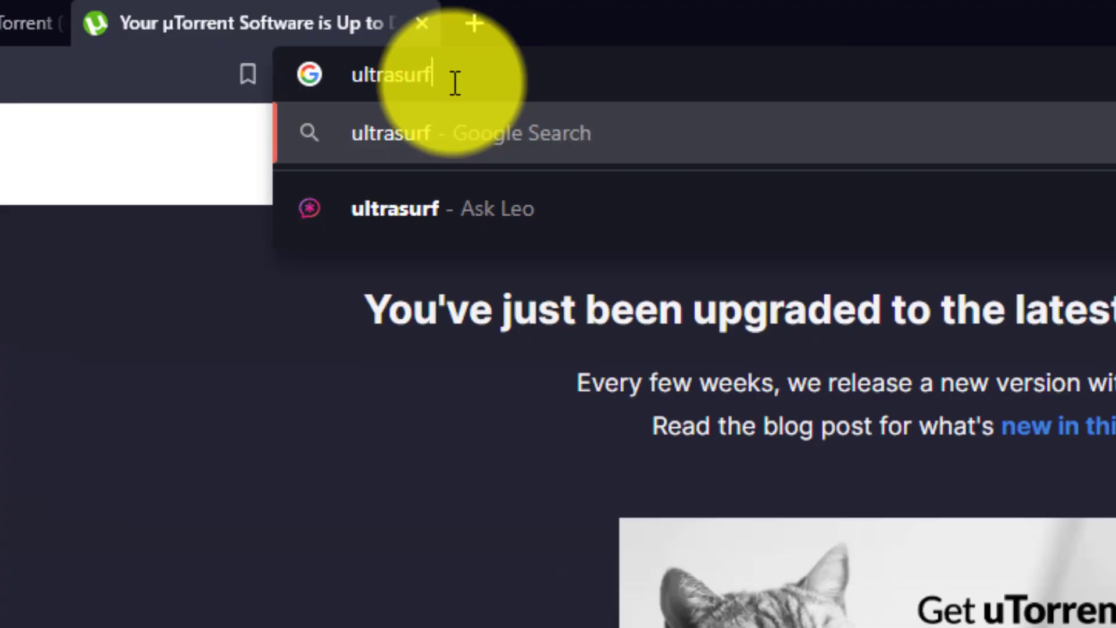
key(Return)
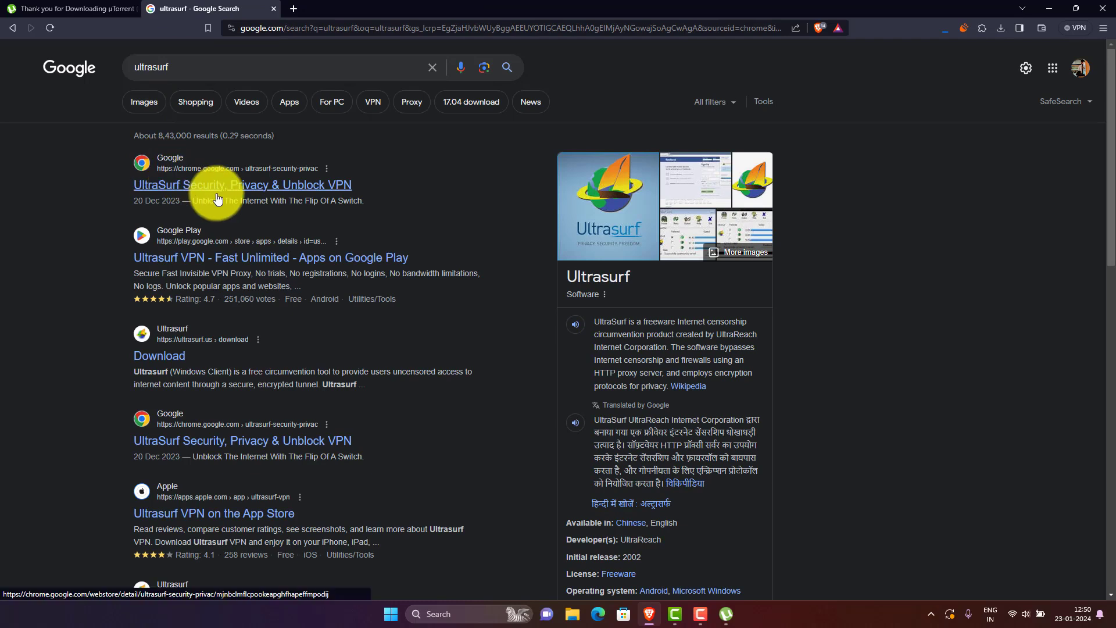
click(183, 195)
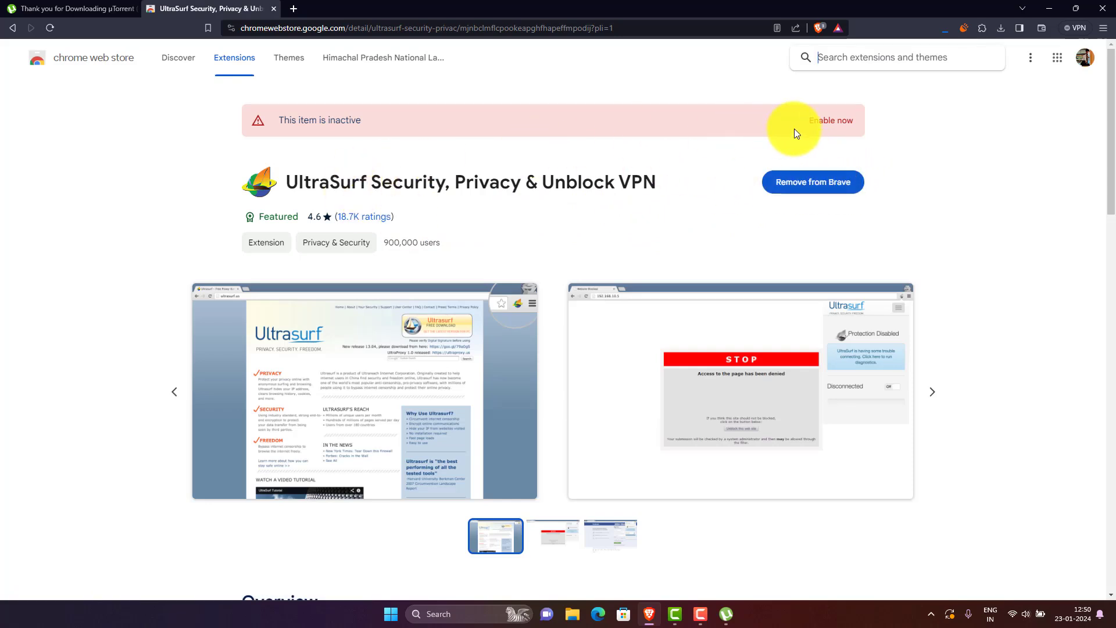
click(829, 122)
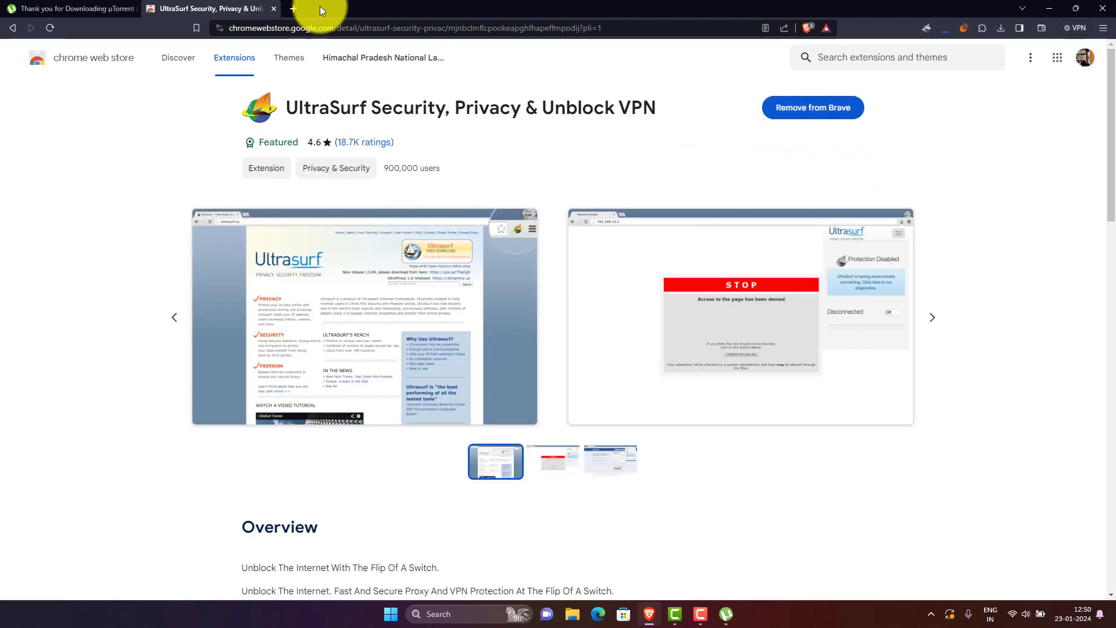
Step: In a new tab, switch UltraSurf protection on and go to 1377x.to
click(297, 8)
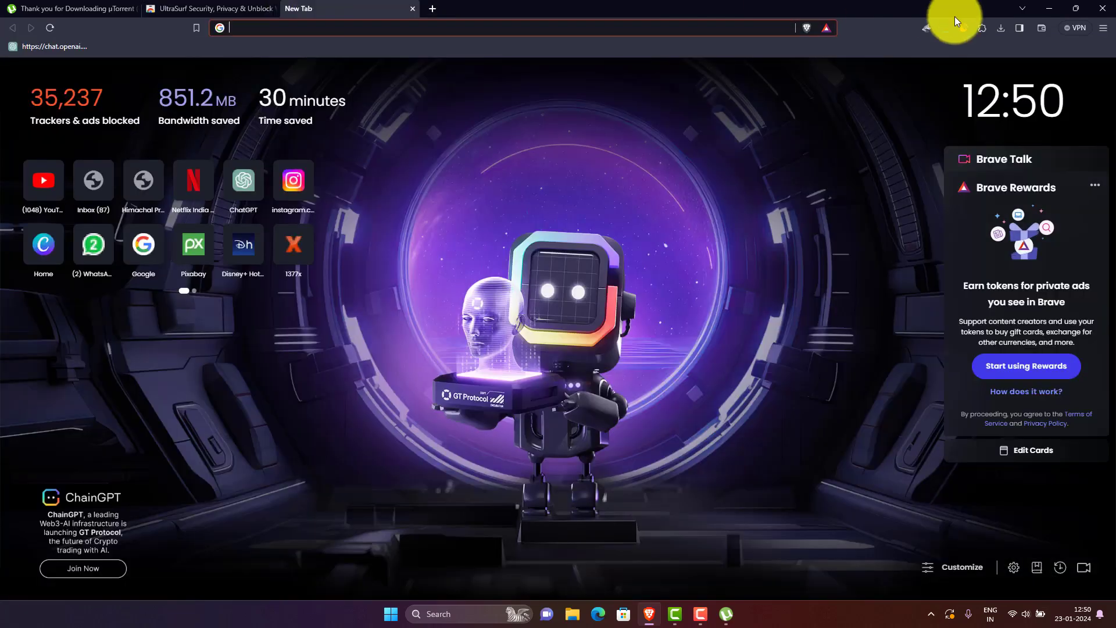
click(928, 29)
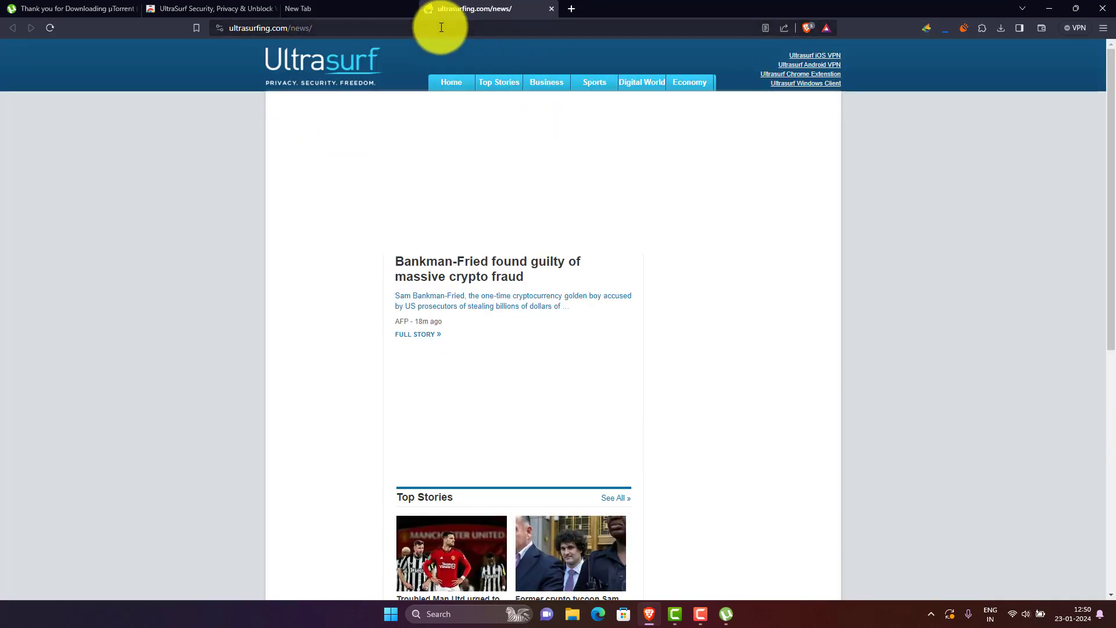
click(442, 27)
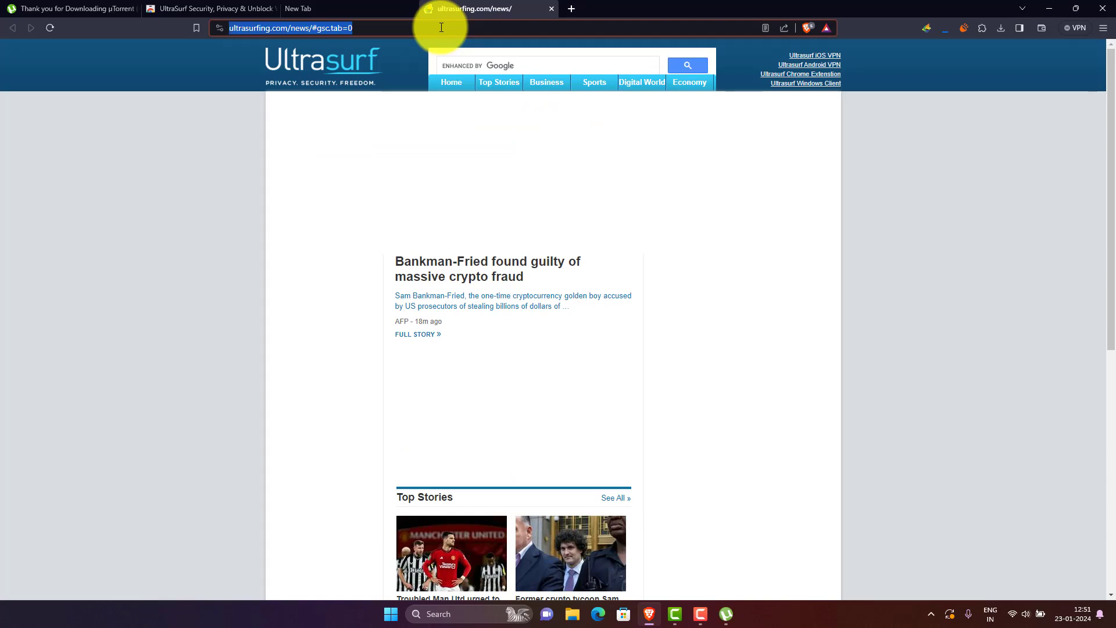
text(13)
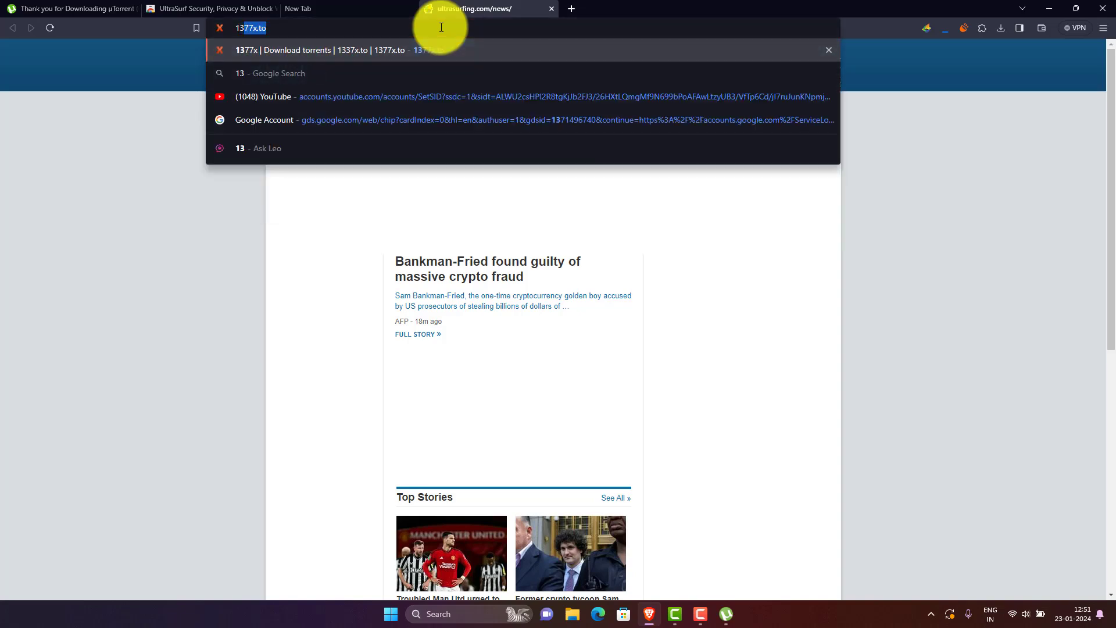
text(77x.)
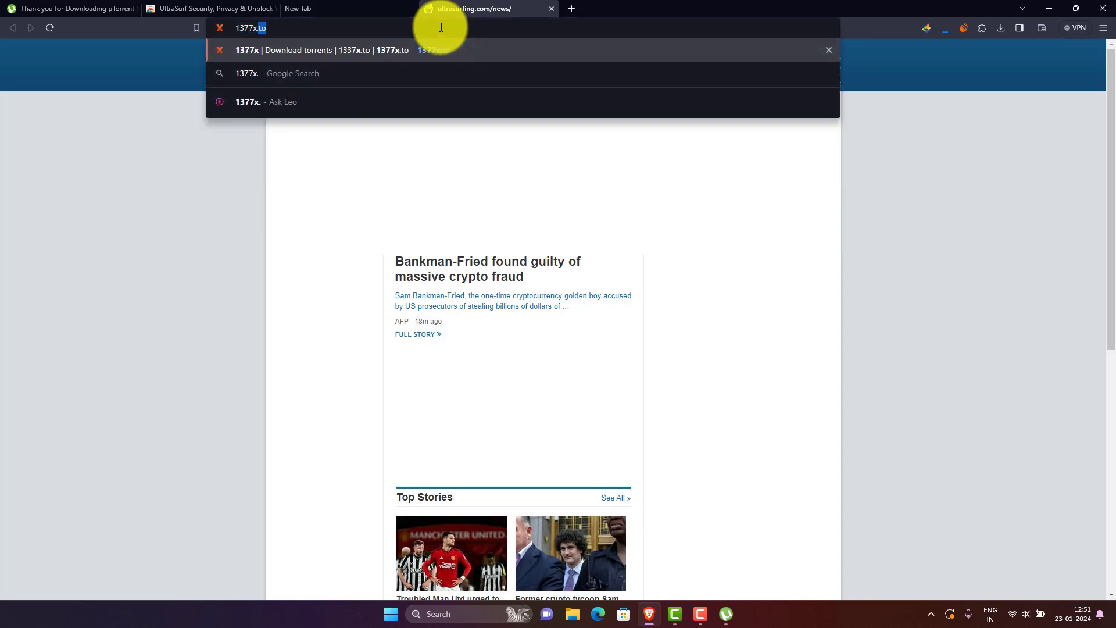
text(to)
key(Return)
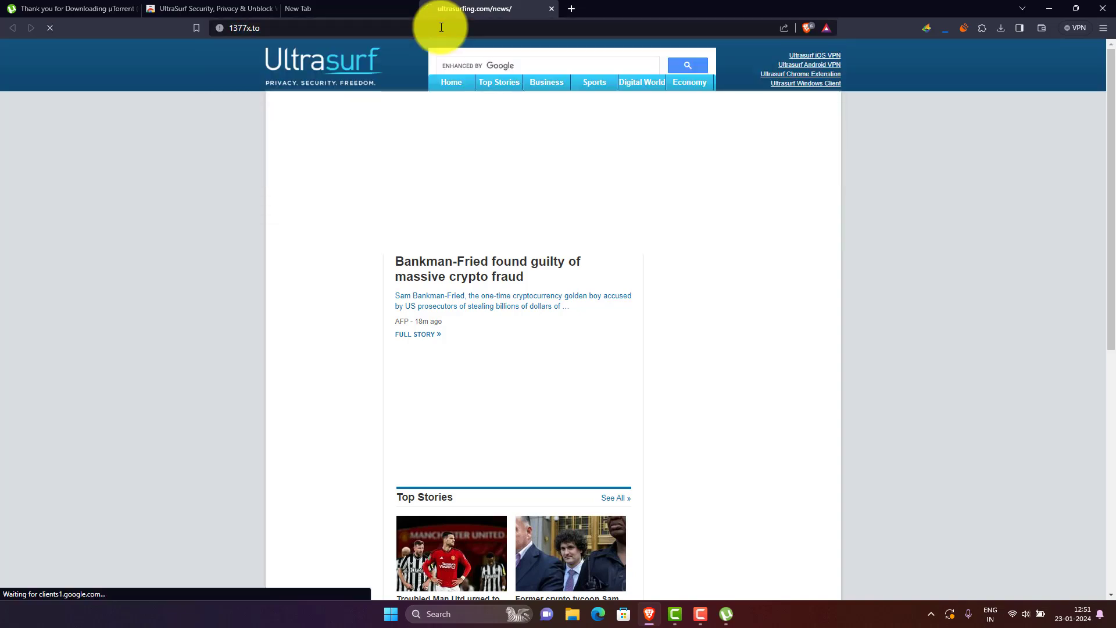